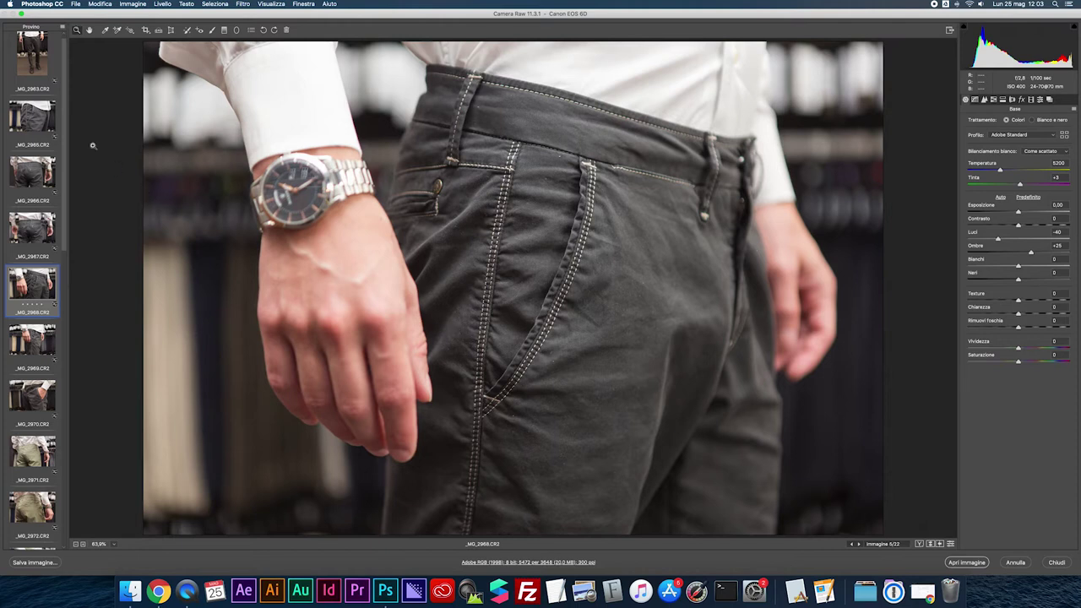
Step: Select all 22 trouser photos, starting from _MG_2963, and bring up their Save Options
left_click(35, 65)
scroll(46, 148, "up", 1)
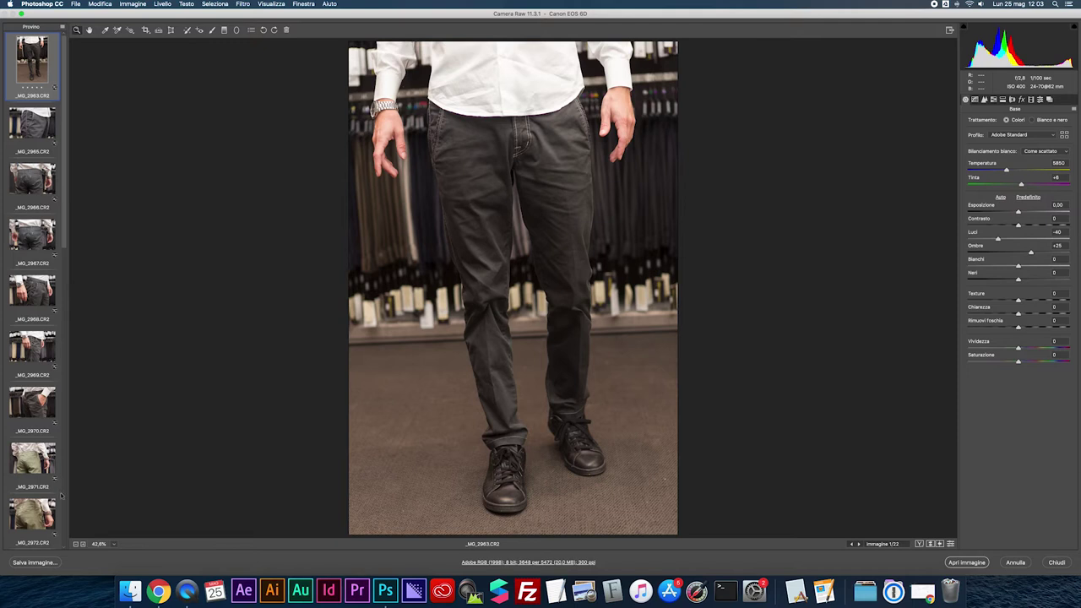
scroll(30, 341, "down", 10)
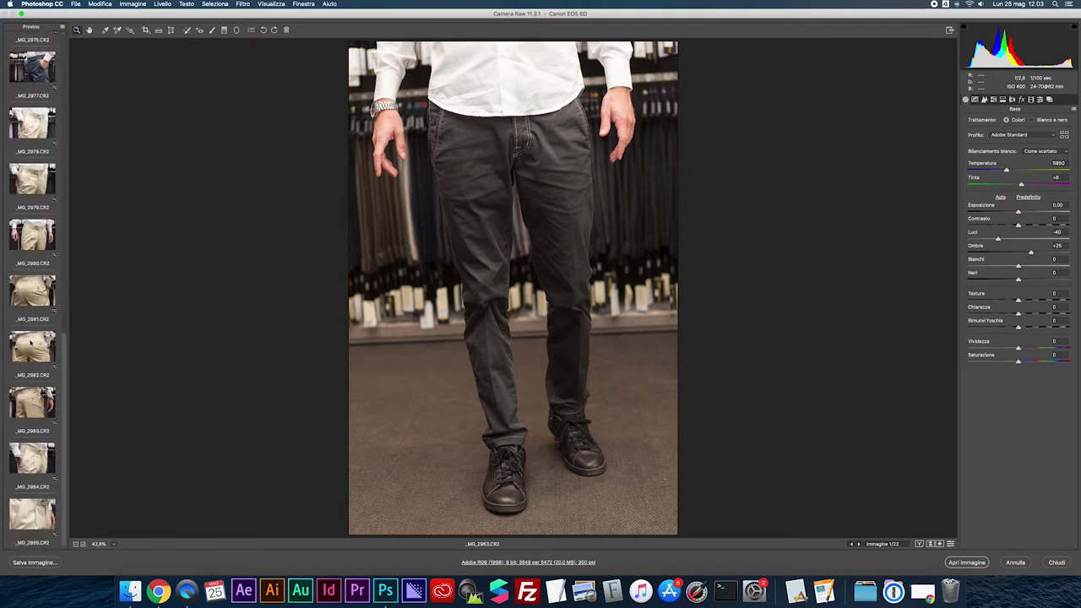
left_click(37, 511, "shift")
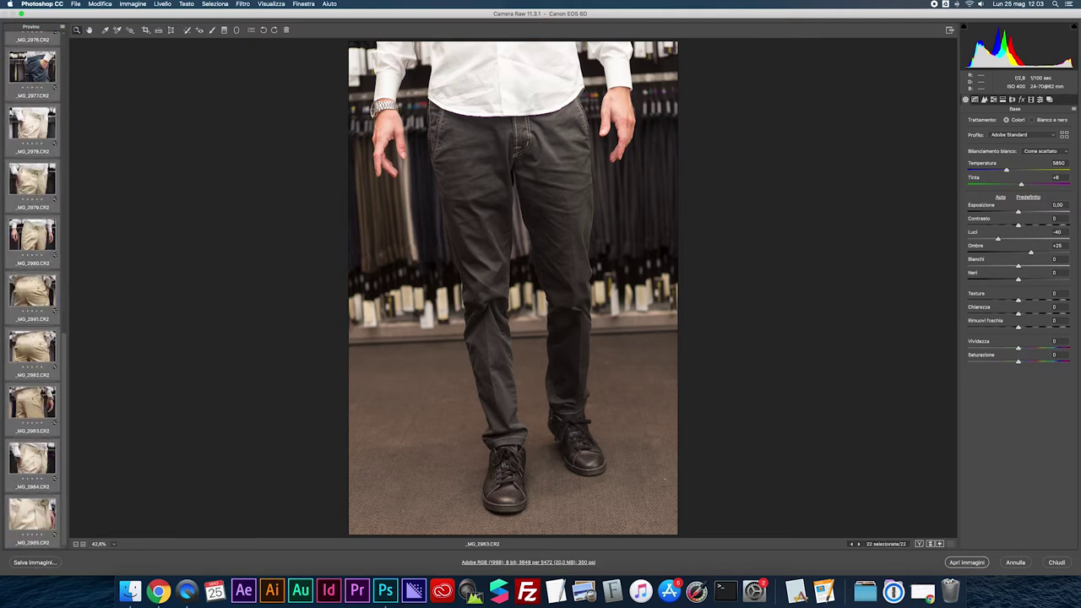
left_click(34, 563)
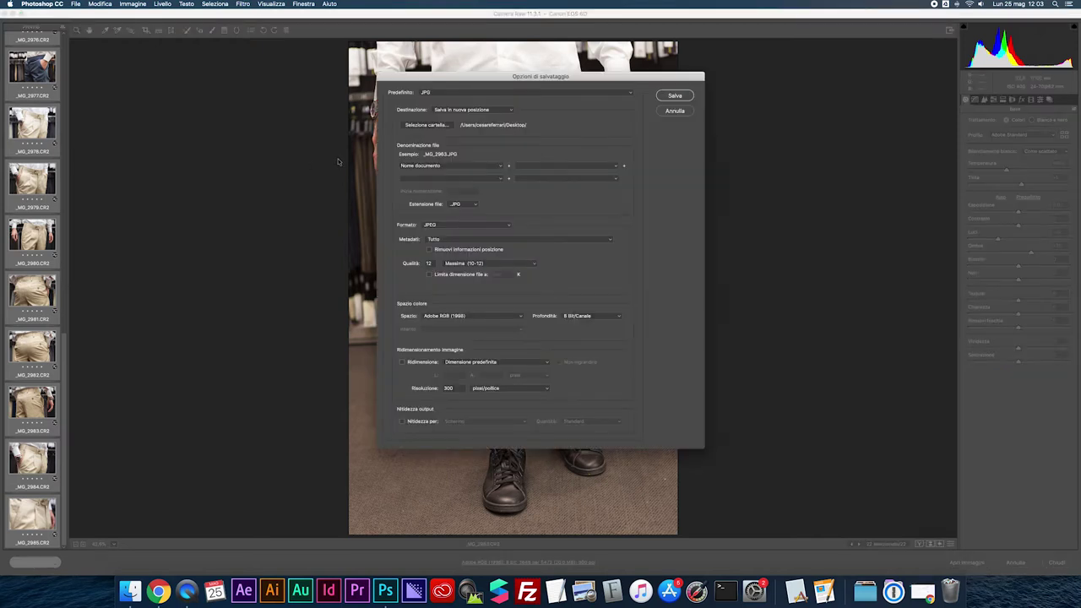
left_click(437, 93)
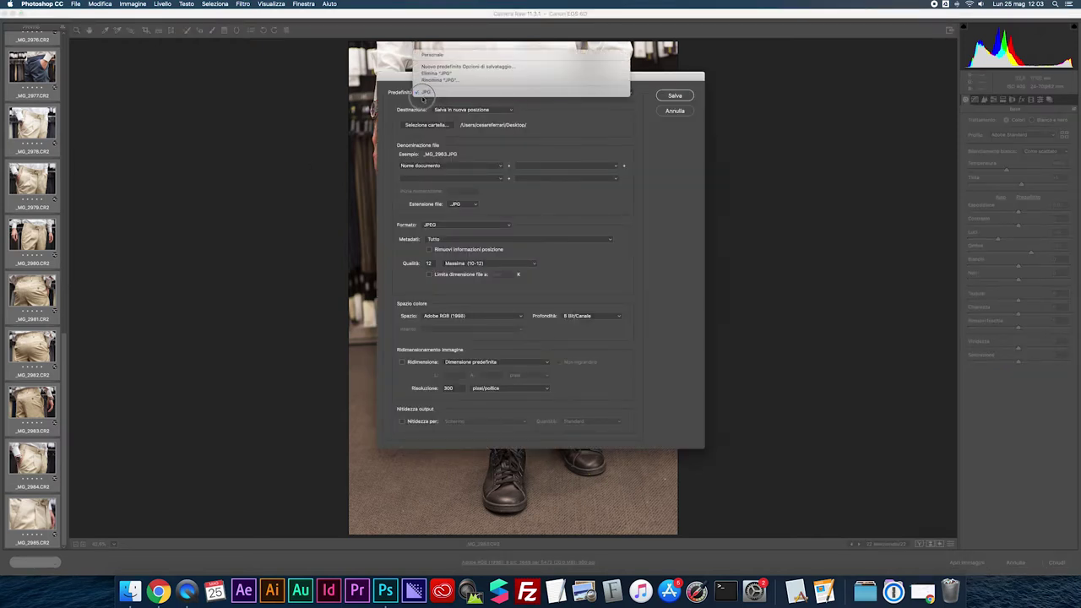
left_click(439, 93)
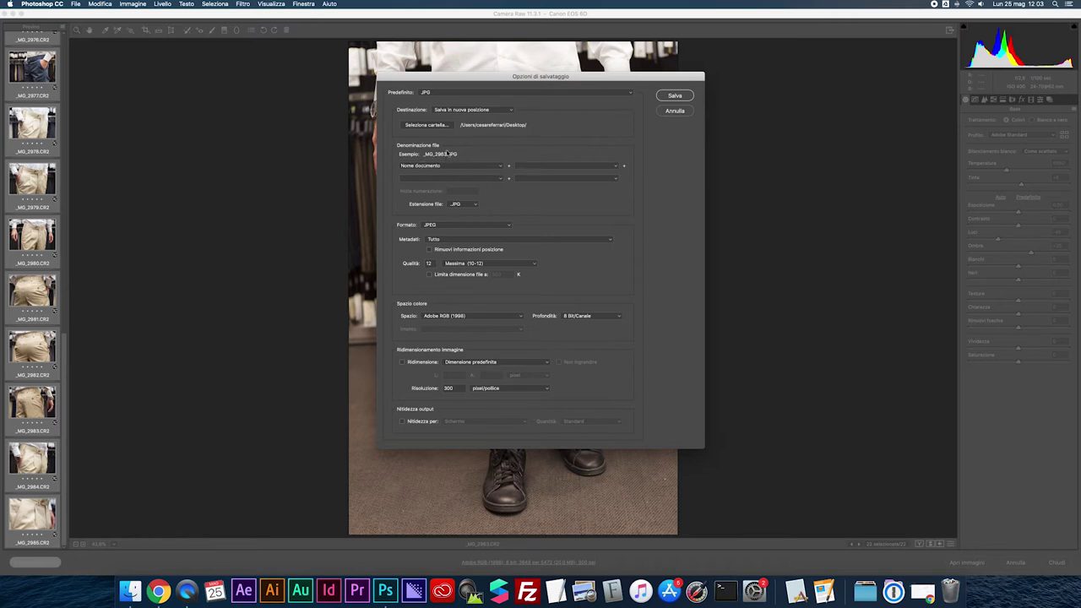
left_click(473, 205)
left_click(460, 204)
left_click(447, 226)
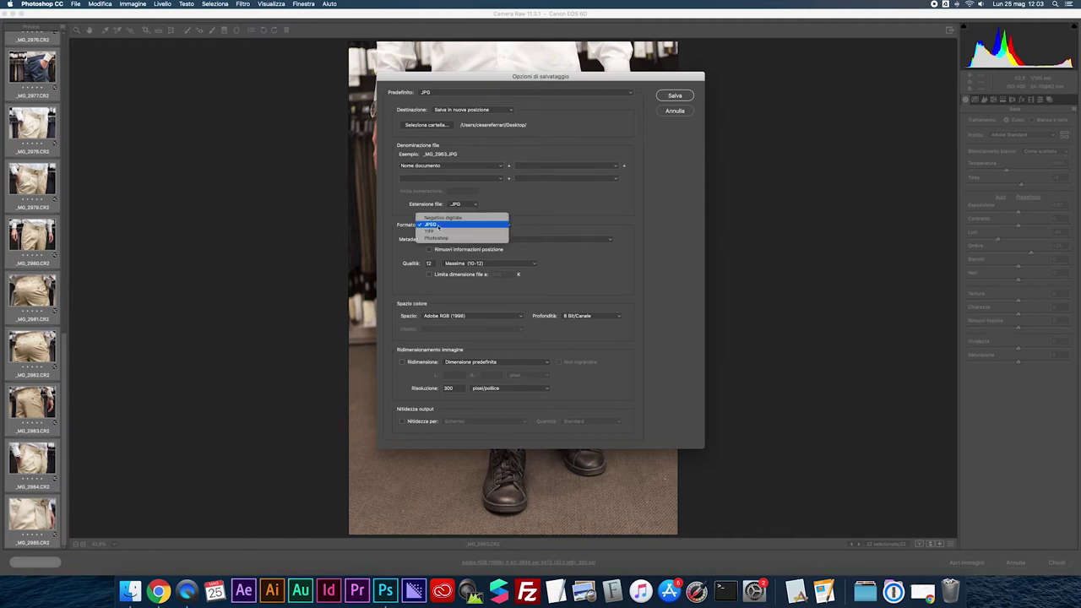
left_click(556, 228)
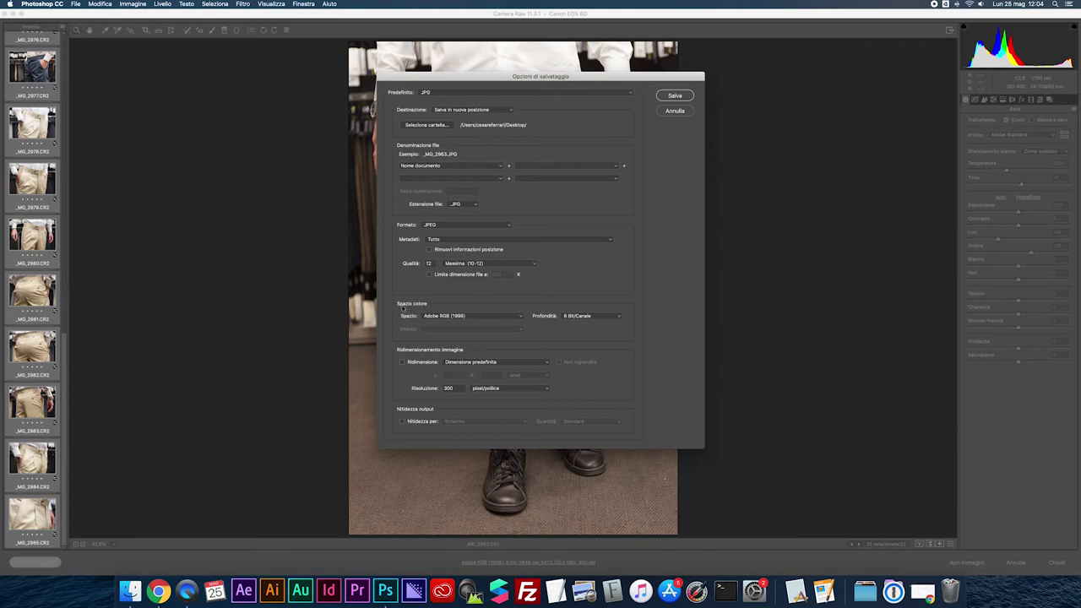
Step: Keep Adobe RGB (1998) colour space and JPEG format, then save all 22 photos
left_click(461, 318)
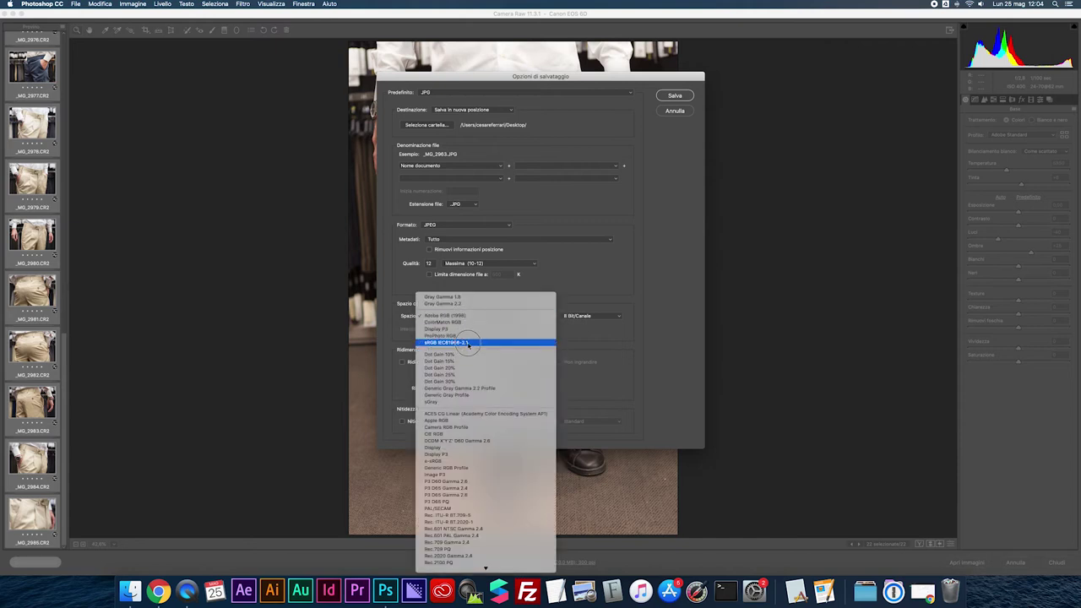
left_click(585, 288)
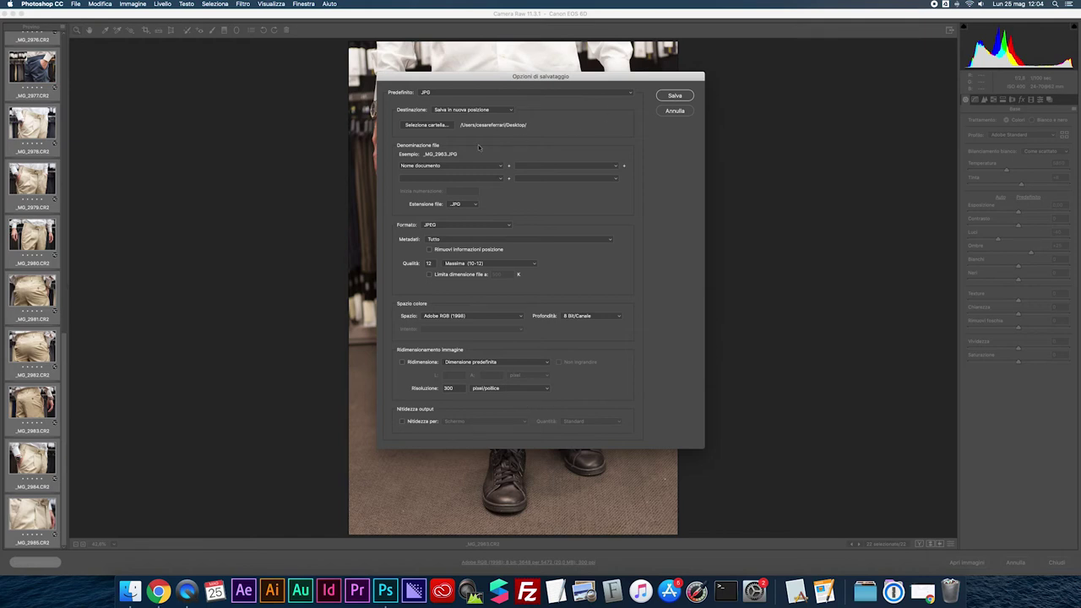
left_click(454, 226)
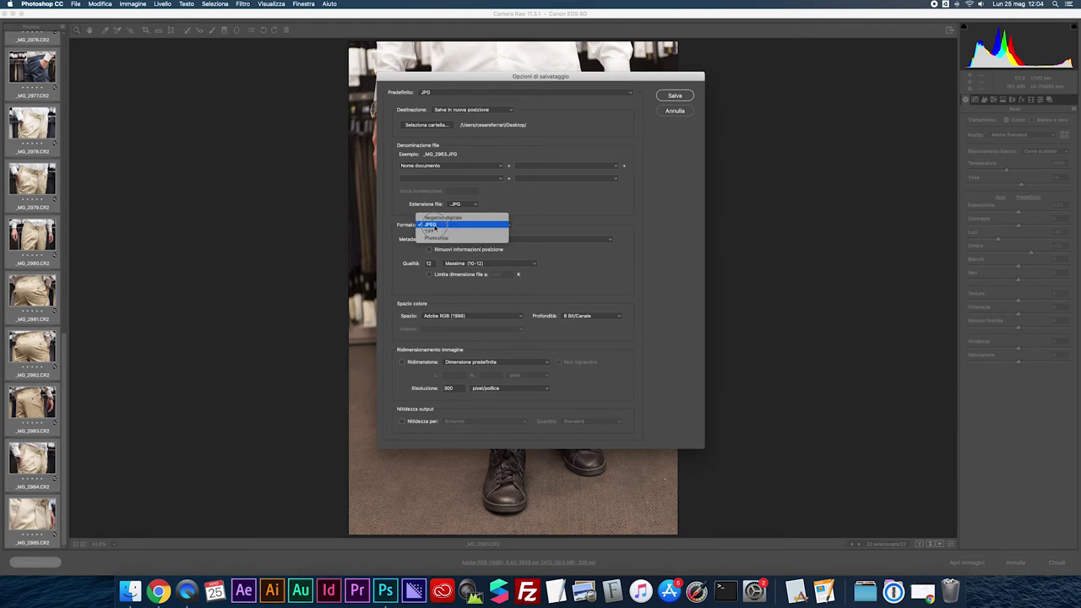
left_click(431, 225)
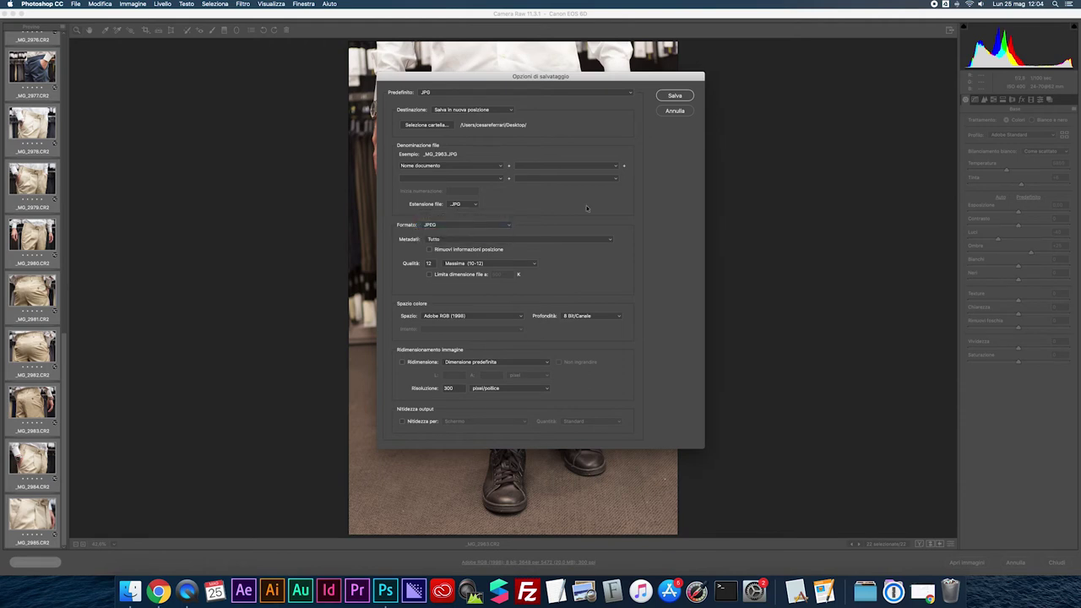
left_click(676, 95)
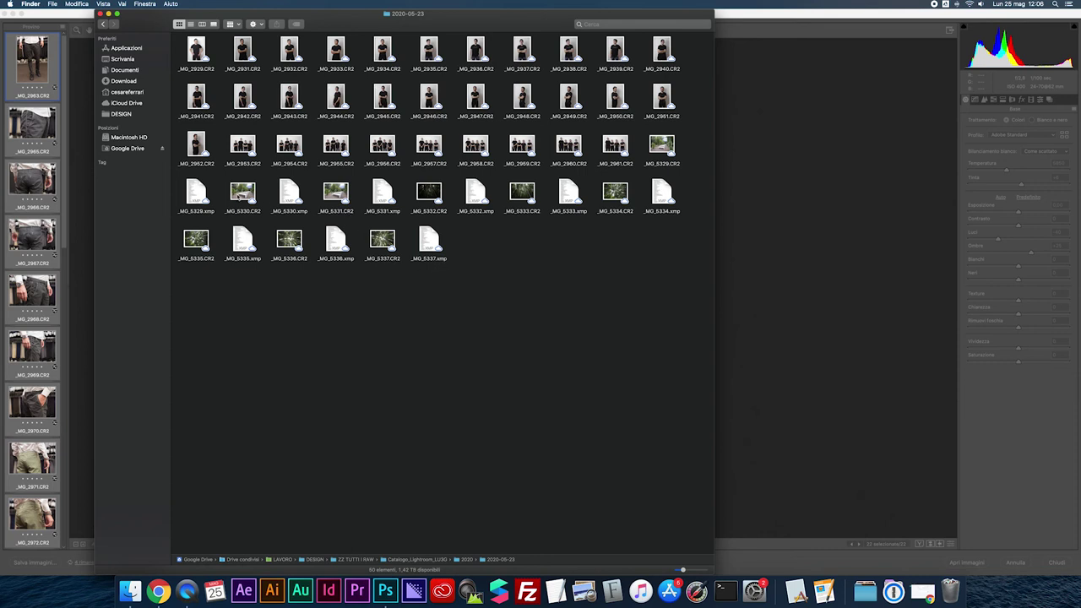
left_click(242, 195)
left_click(338, 195)
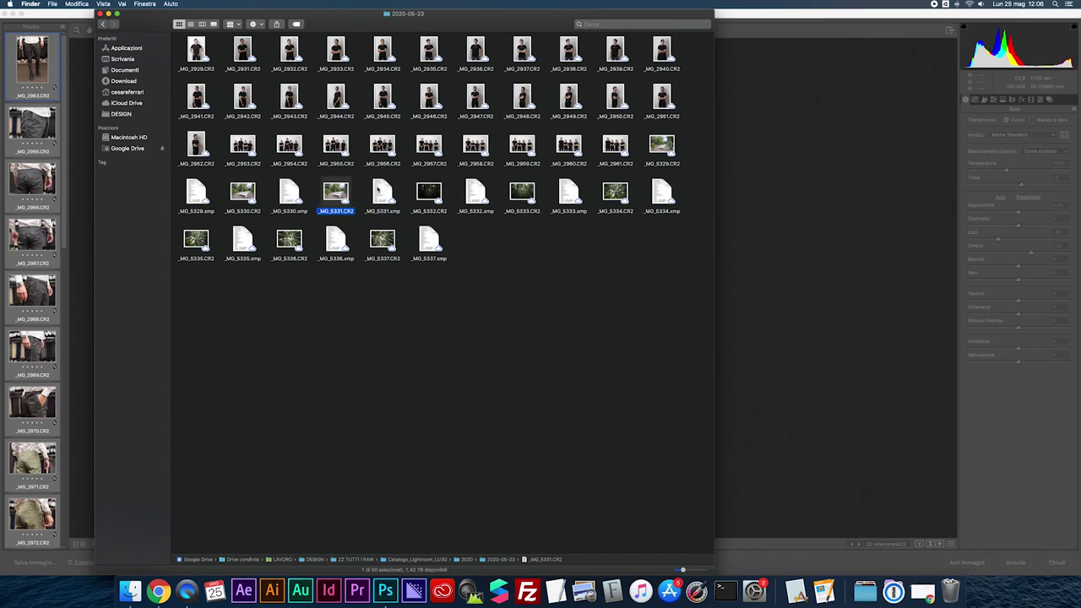
left_click(385, 193)
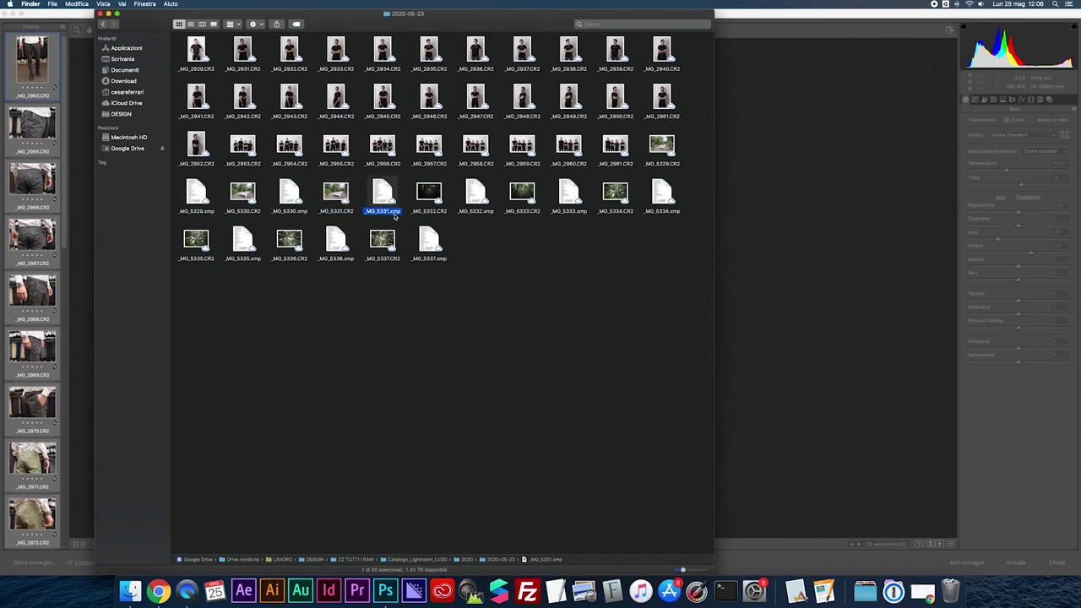
key("space")
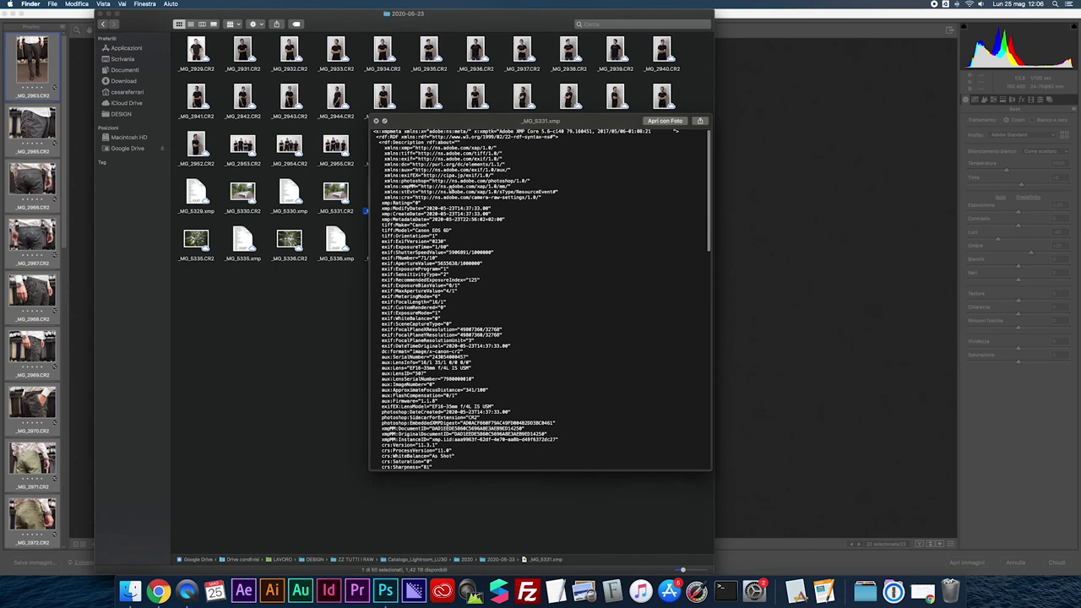
scroll(415, 169, "down", 2)
scroll(416, 169, "down", 5)
scroll(439, 220, "down", 5)
scroll(465, 270, "down", 3)
scroll(487, 302, "down", 3)
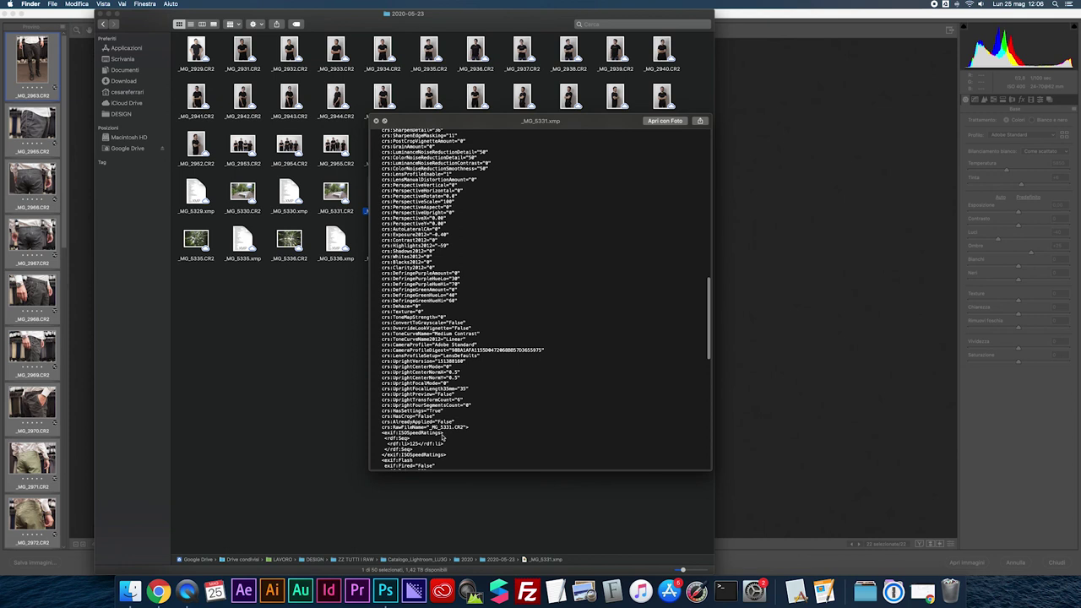
scroll(432, 218, "up", 10)
left_click(376, 121)
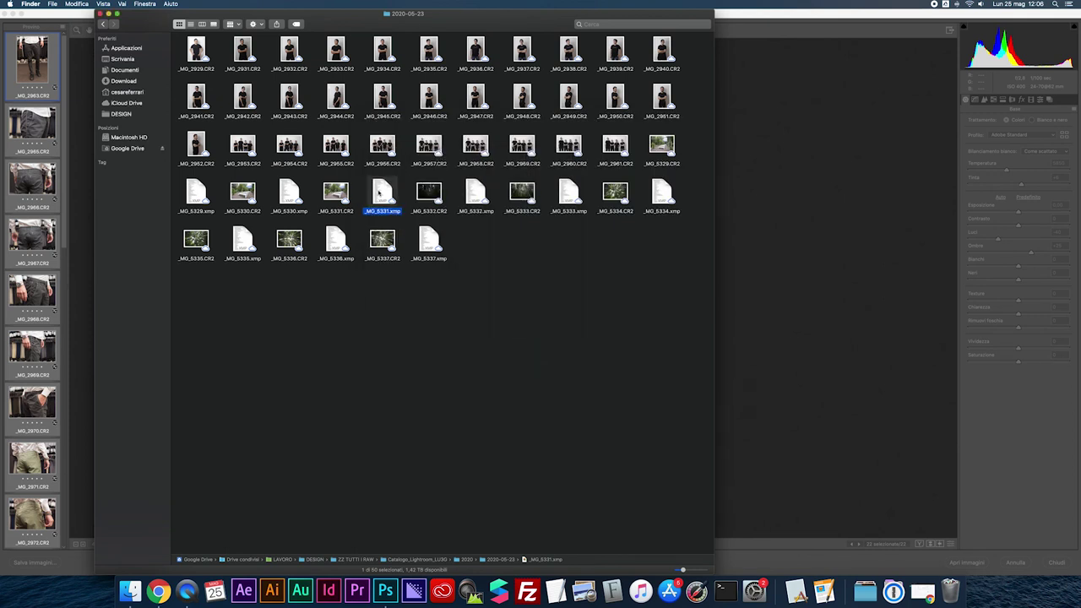
left_click(361, 180)
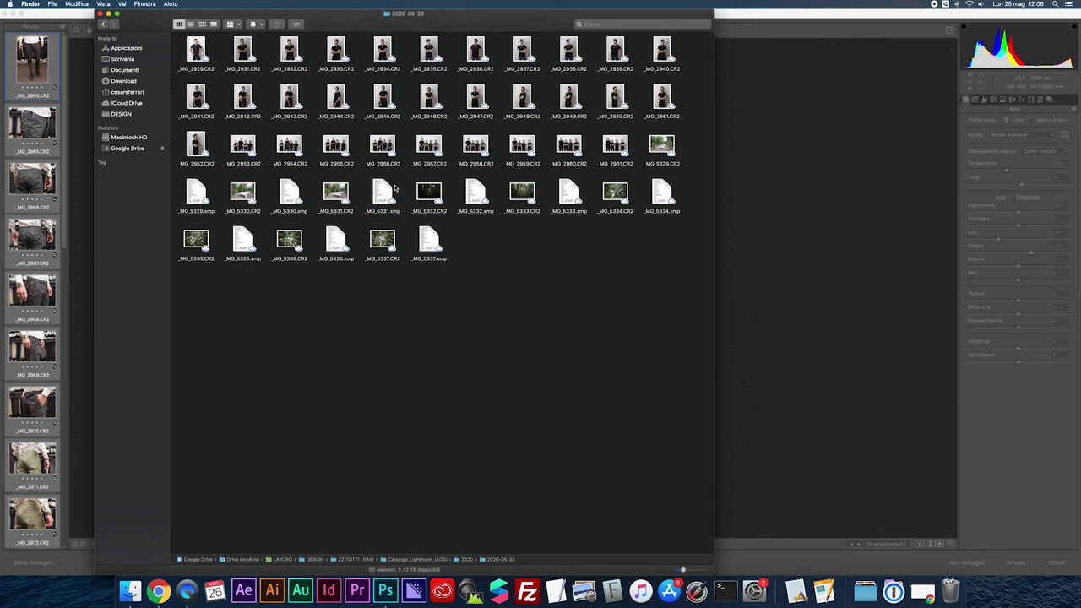